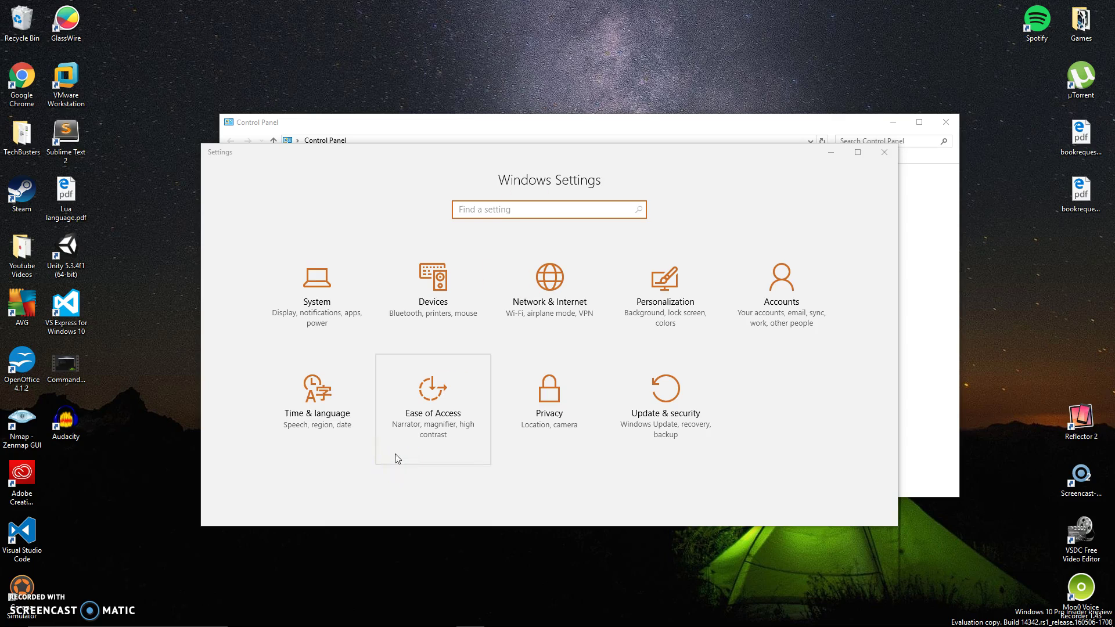
# Open System > About to confirm Windows 10 Pro Insider Preview, version 1511, OS build 14342.1000
pyautogui.moveTo(396, 459); pyautogui.dragTo(464, 498)
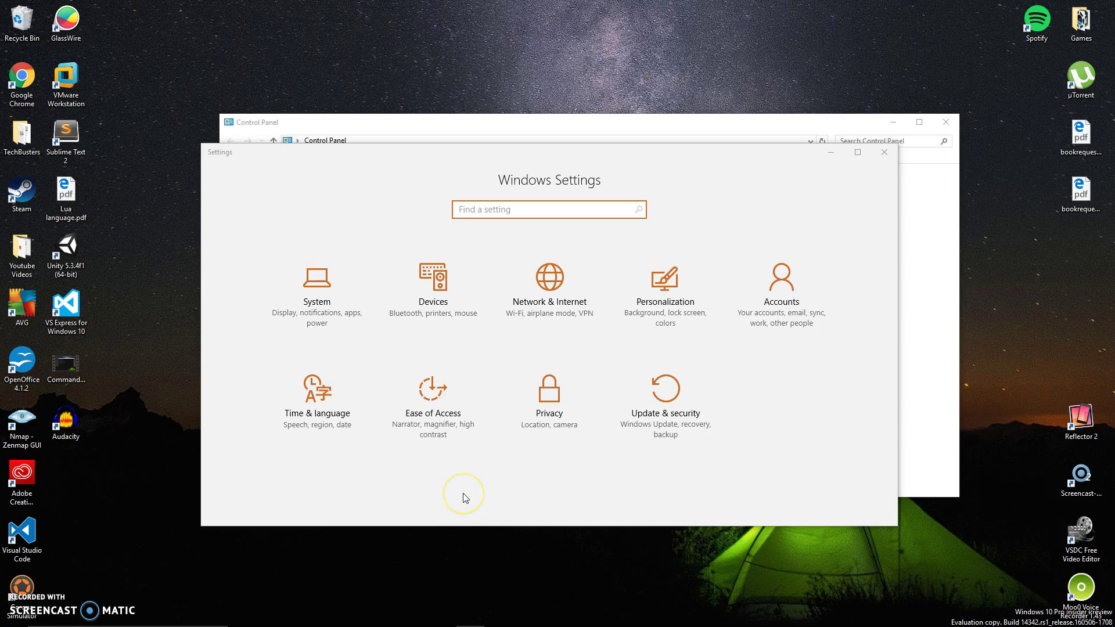
pyautogui.click(319, 290)
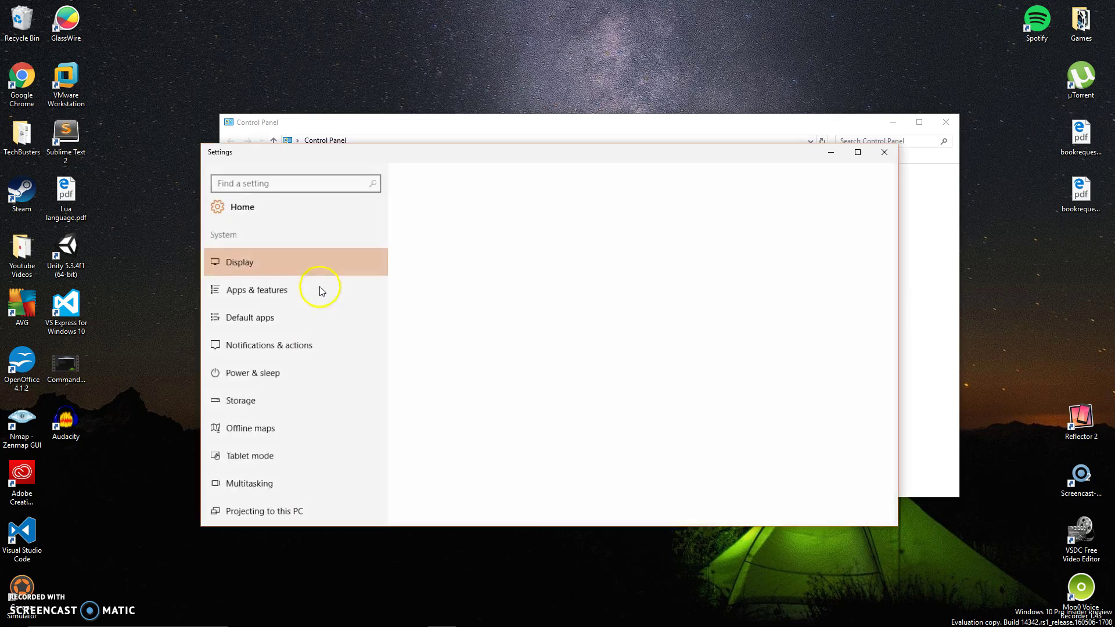
pyautogui.scroll(-3, 306, 357)
pyautogui.click(275, 461)
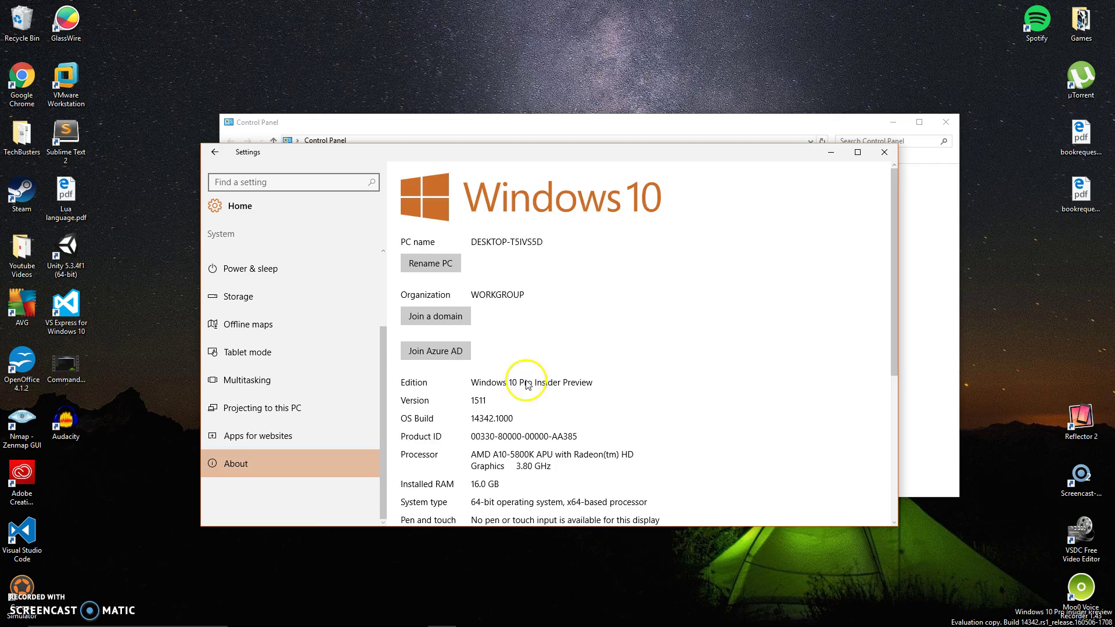
pyautogui.scroll(-2, 523, 378)
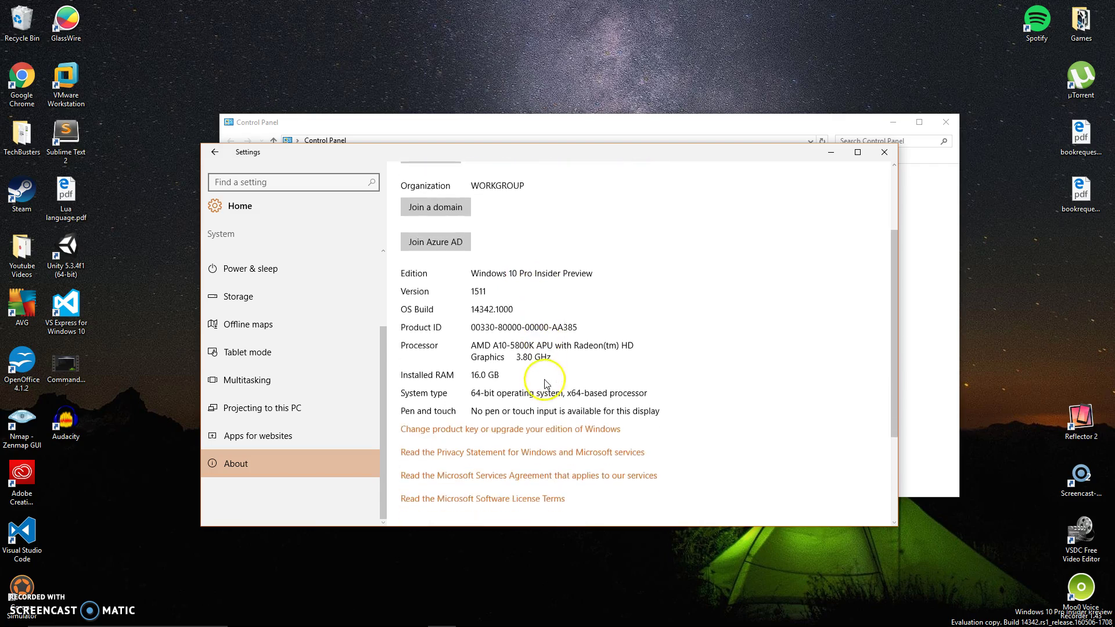
# Open Update & security's For developers page, after checking the Windows Insider Program, with Developer mode selected
pyautogui.click(210, 151)
pyautogui.click(679, 422)
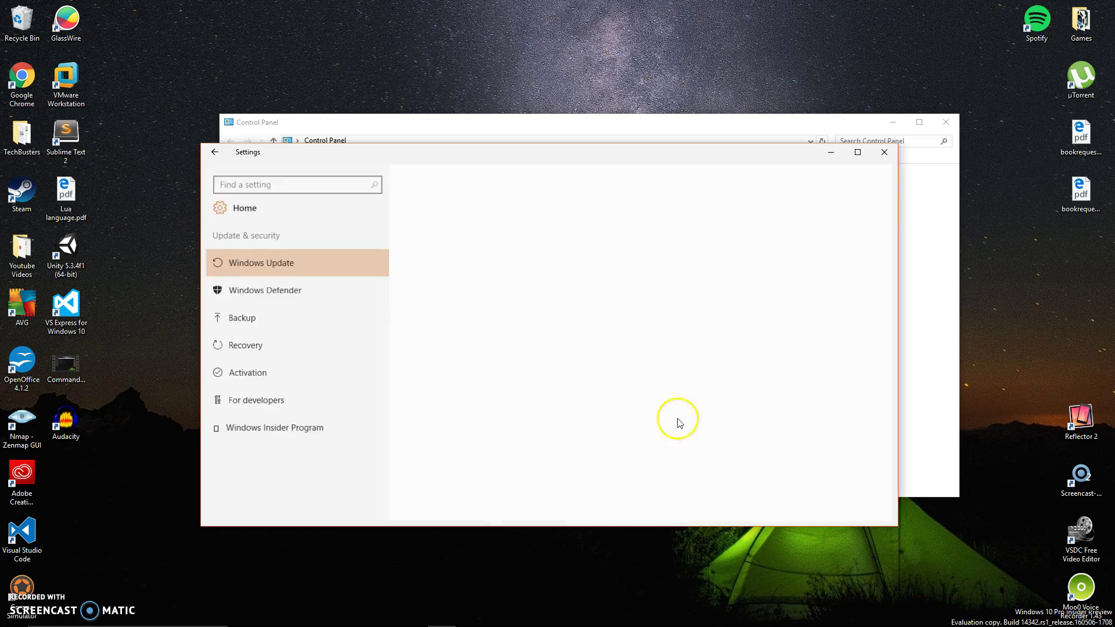
pyautogui.click(297, 434)
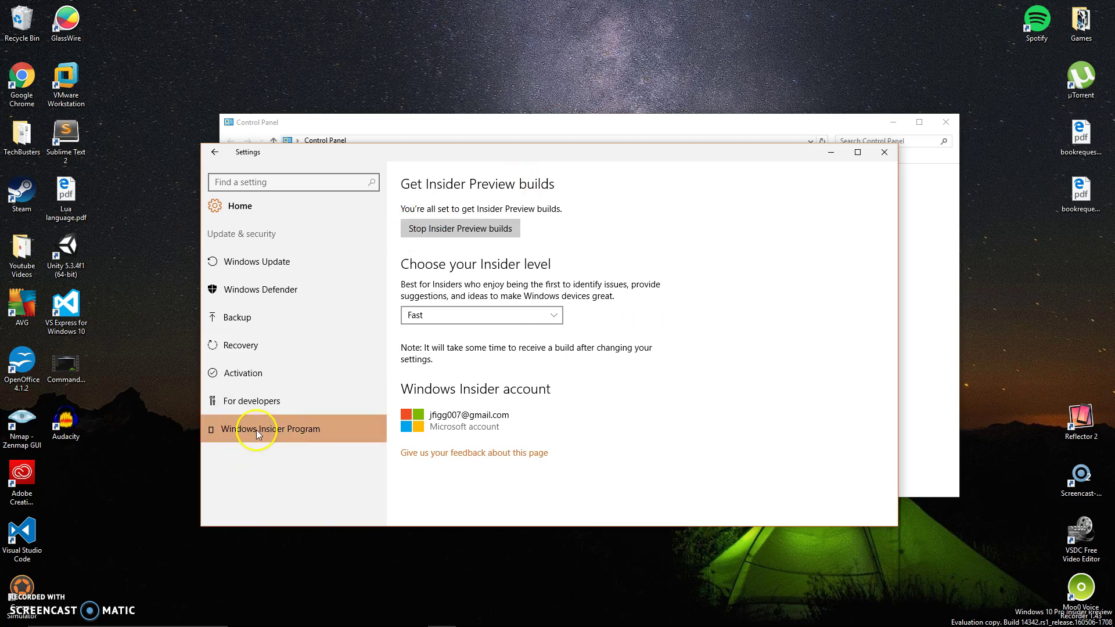
pyautogui.click(251, 406)
pyautogui.click(251, 414)
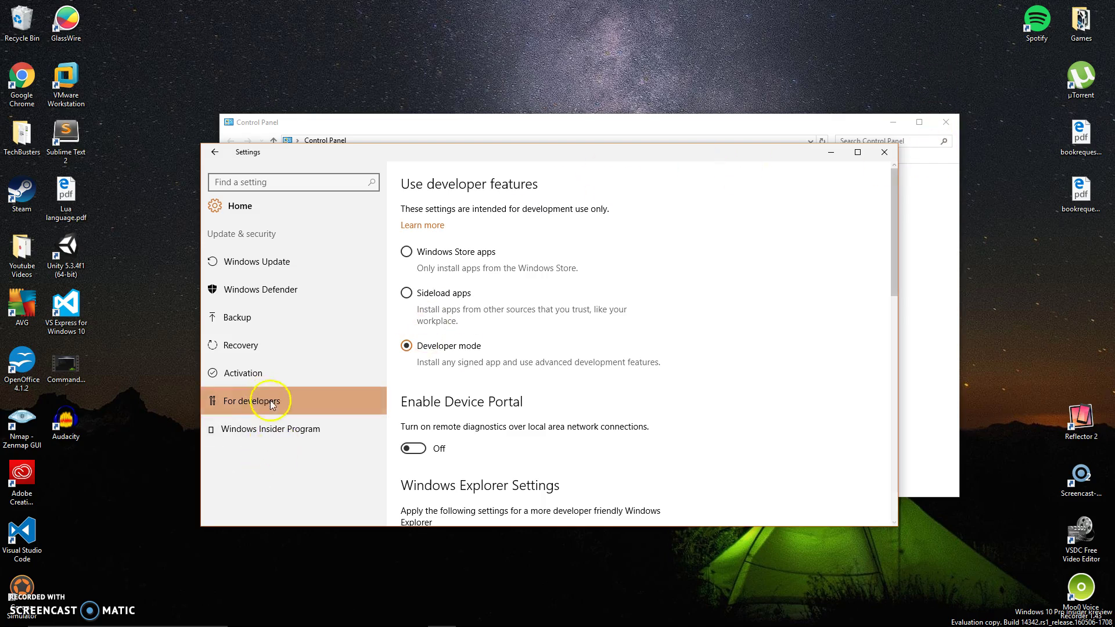
pyautogui.click(276, 434)
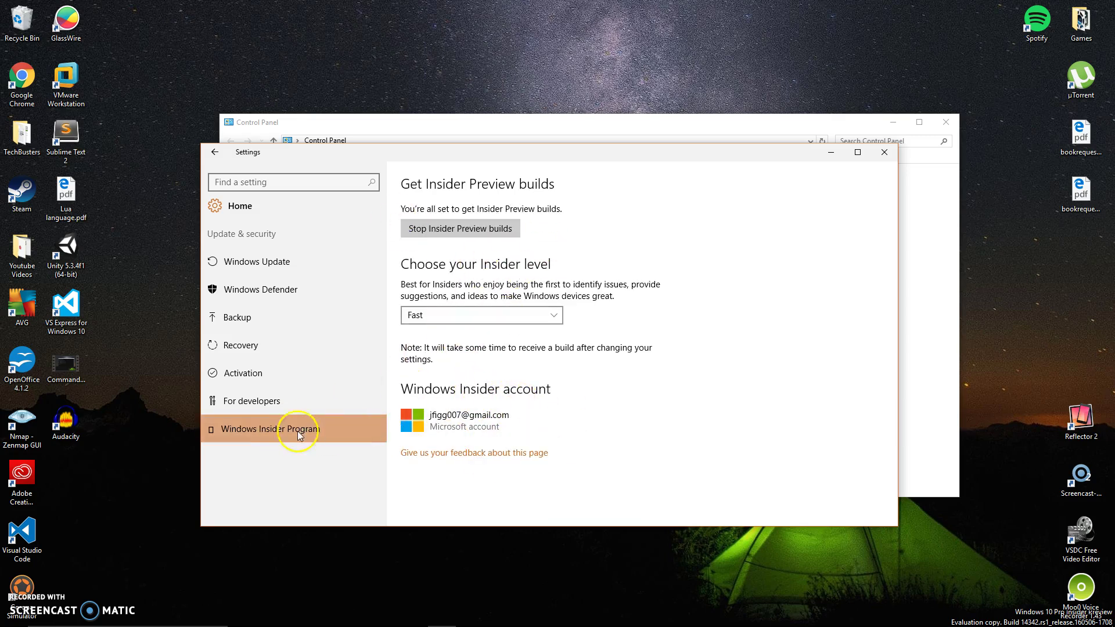
pyautogui.click(267, 412)
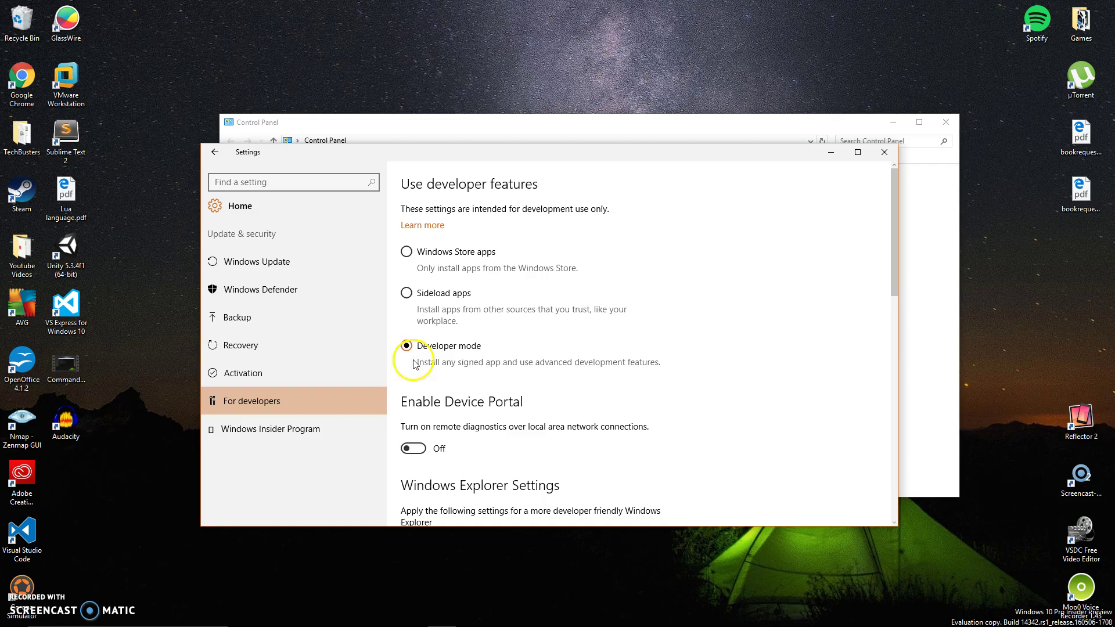
# In Control Panel Programs, open Windows Features and confirm Windows Subsystem for Linux (Beta) is ticked
pyautogui.click(831, 152)
pyautogui.moveTo(410, 125); pyautogui.dragTo(393, 98)
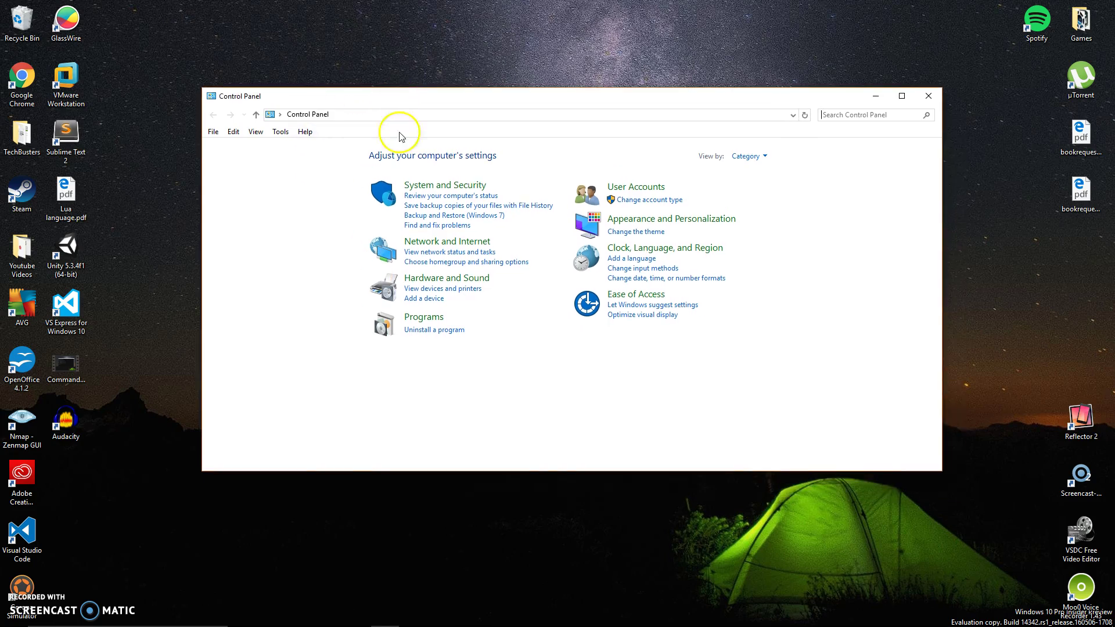
pyautogui.click(416, 323)
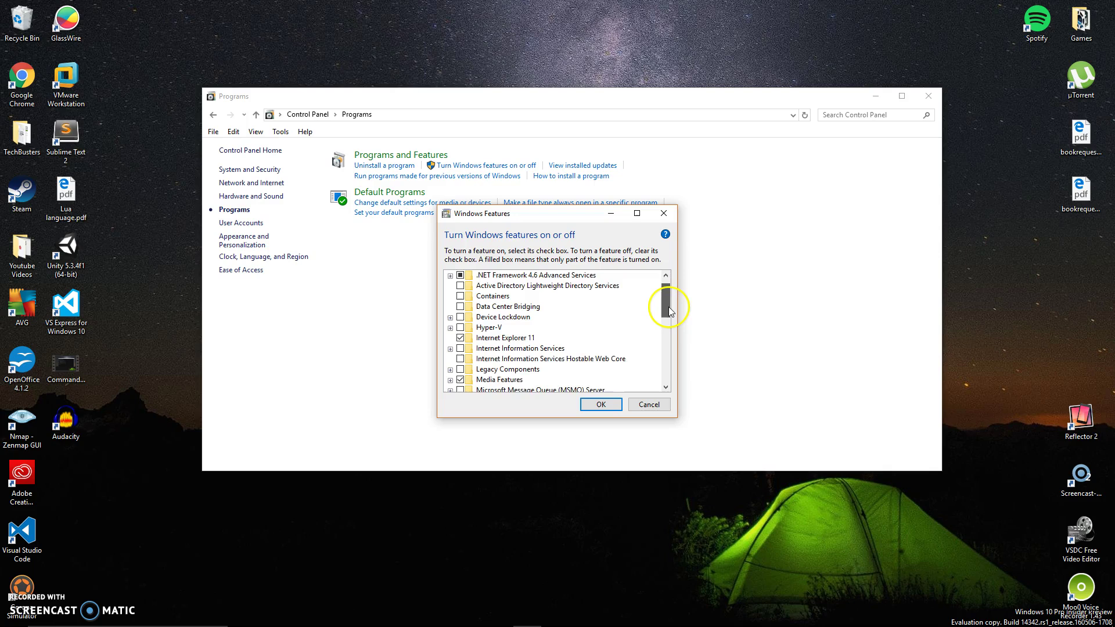
pyautogui.moveTo(667, 307); pyautogui.dragTo(661, 381)
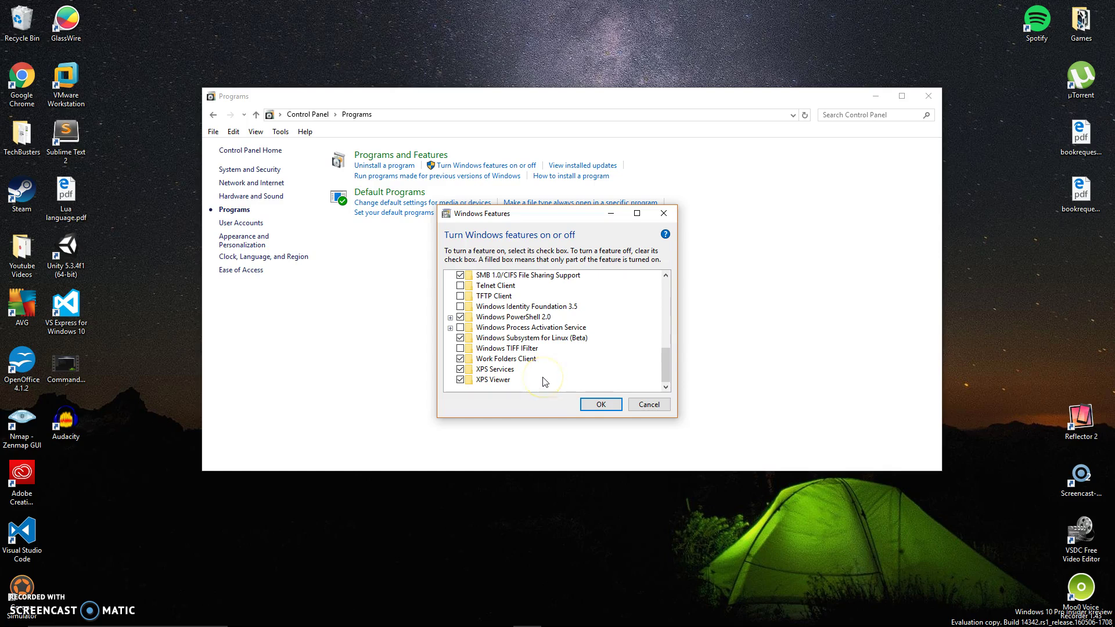
pyautogui.moveTo(529, 354)
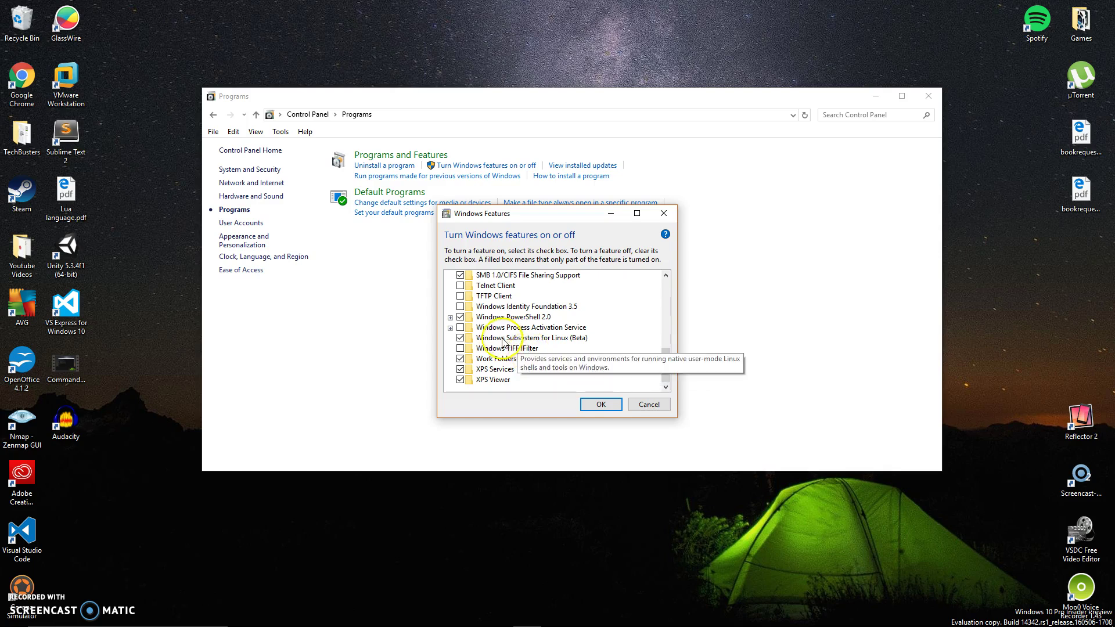
pyautogui.moveTo(465, 343)
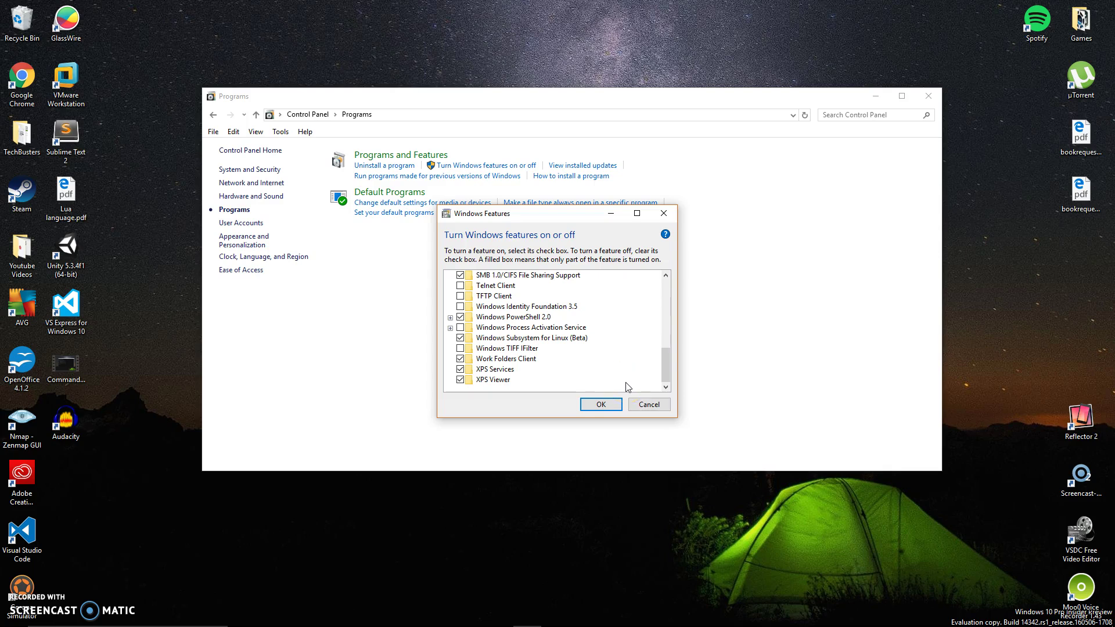
# Close Windows Features, launch bash from the Start menu, and enlarge its console window
pyautogui.click(663, 213)
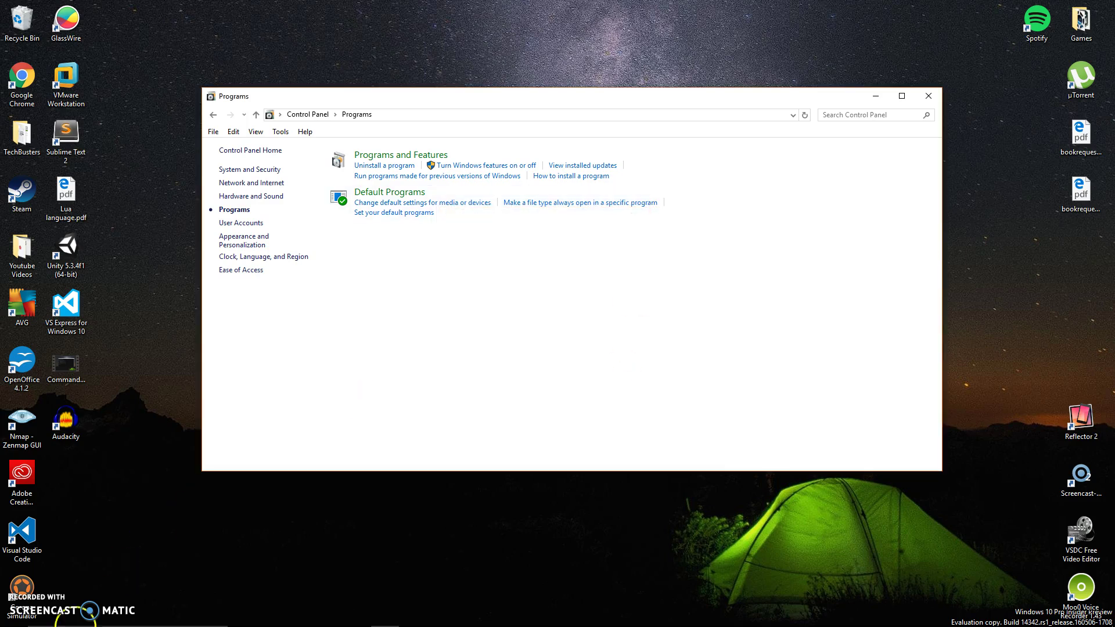
pyautogui.click(99, 618)
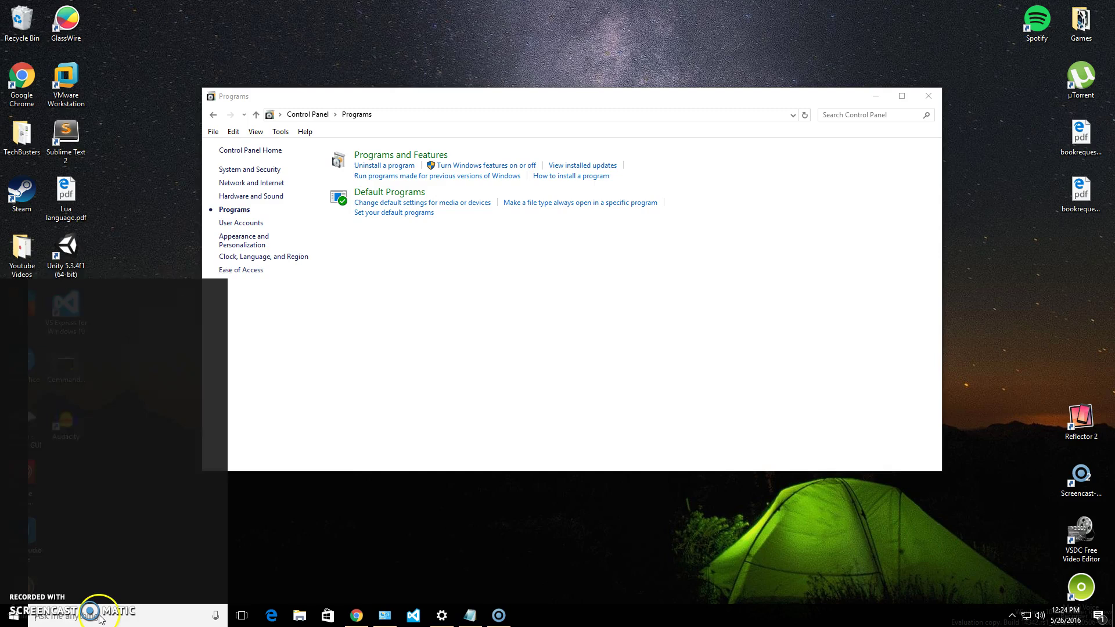
pyautogui.click(14, 616)
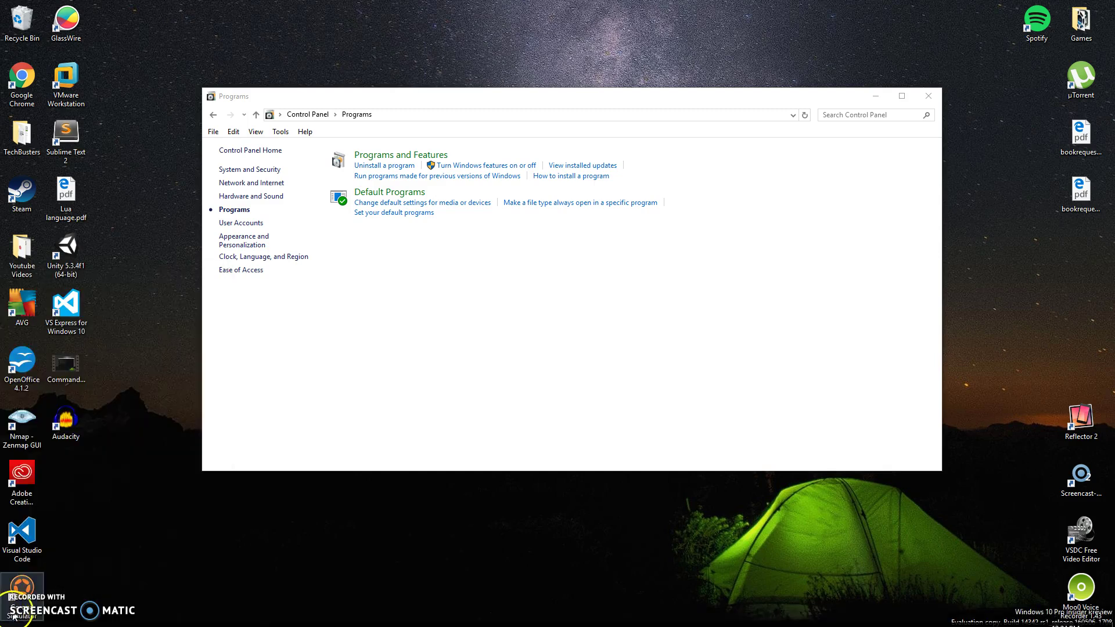
pyautogui.click(14, 616)
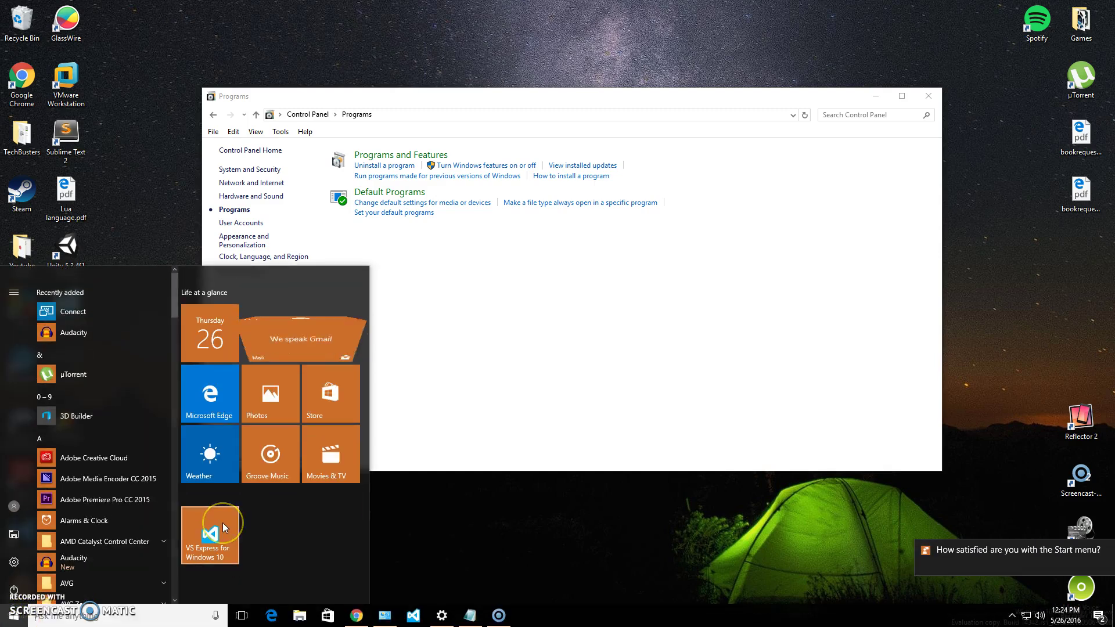
pyautogui.write('bash')
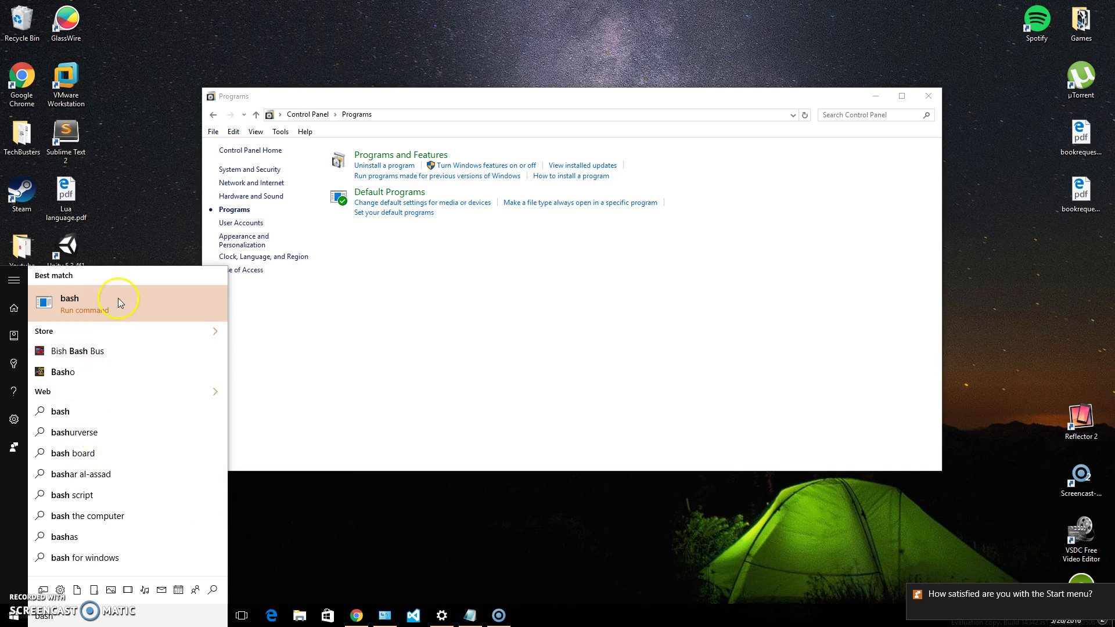
pyautogui.click(119, 302)
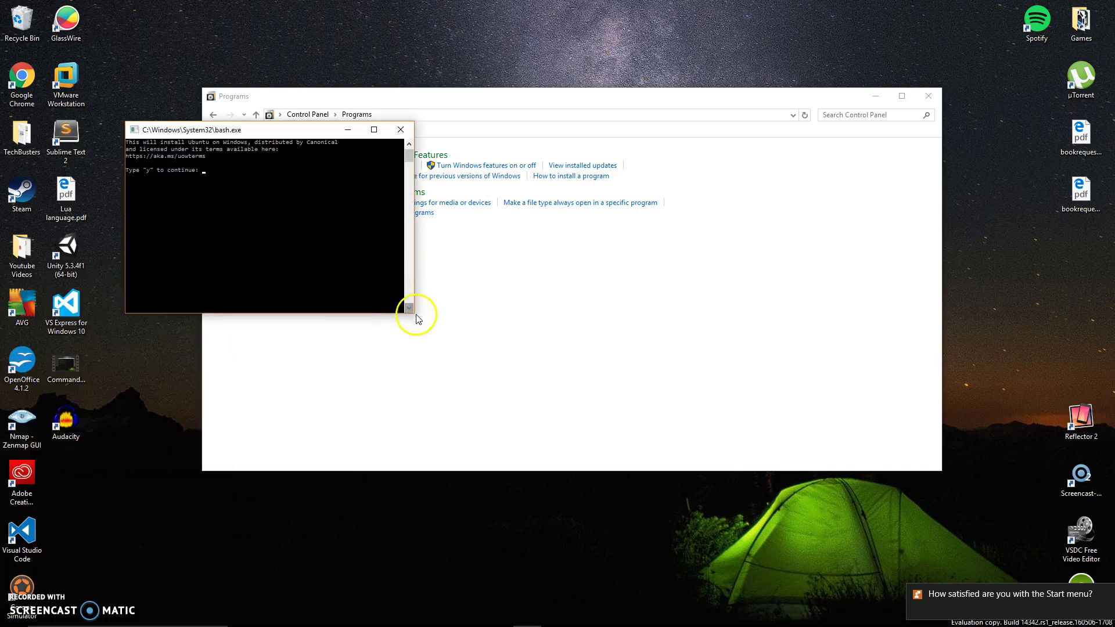
pyautogui.click(410, 144)
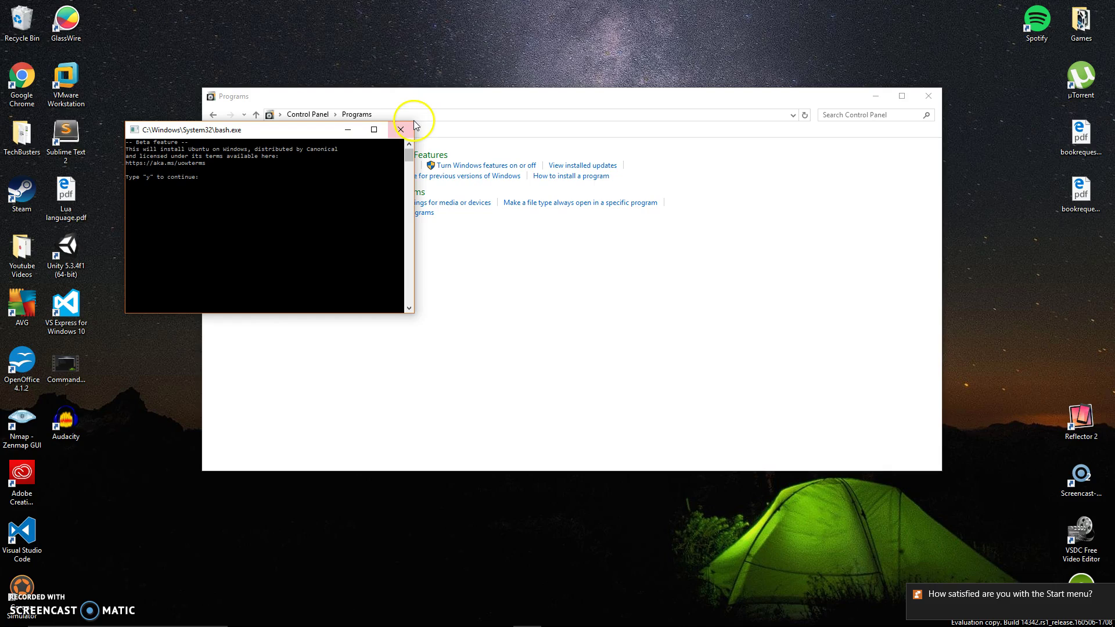
pyautogui.moveTo(416, 120); pyautogui.dragTo(721, 142)
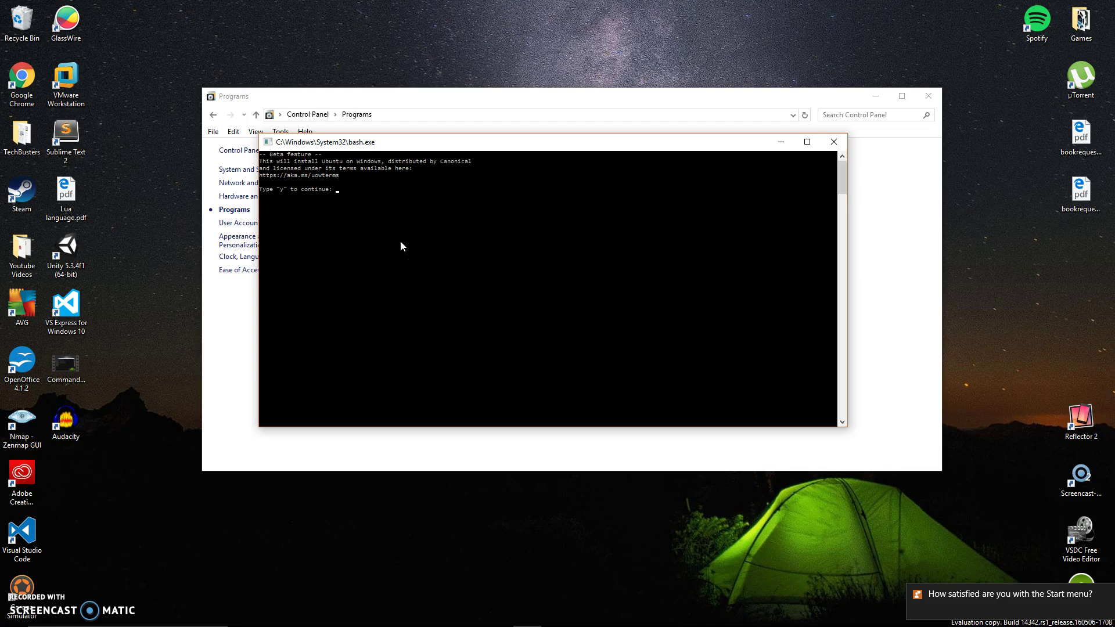
# Answer y to install Ubuntu on Windows and set up the default UNIX user account
pyautogui.write('y')
pyautogui.press('Return')
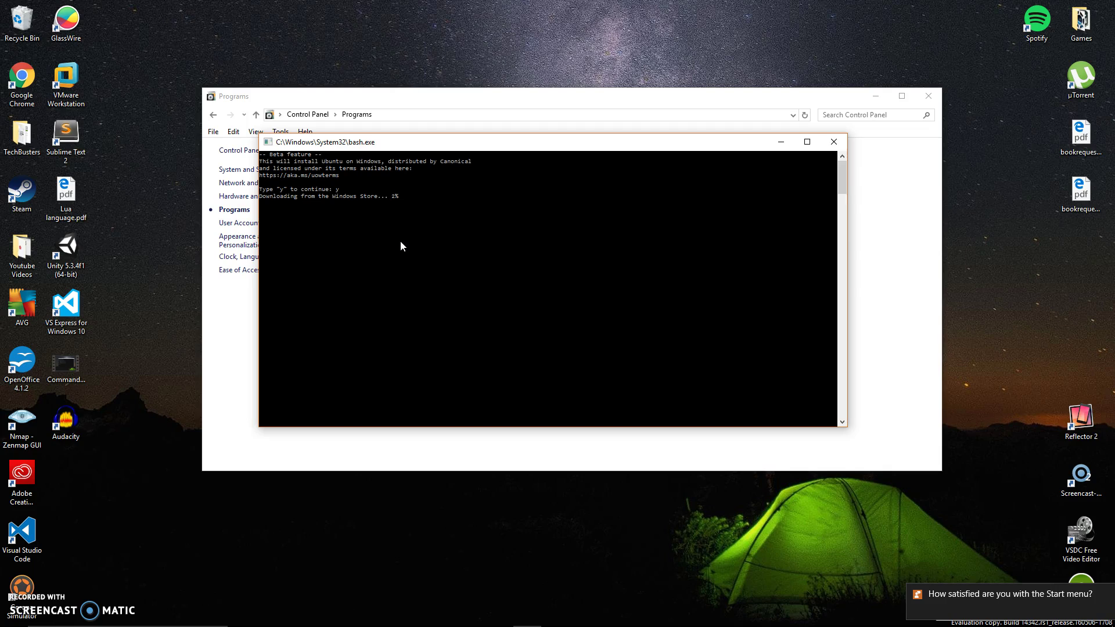
pyautogui.click(22, 591)
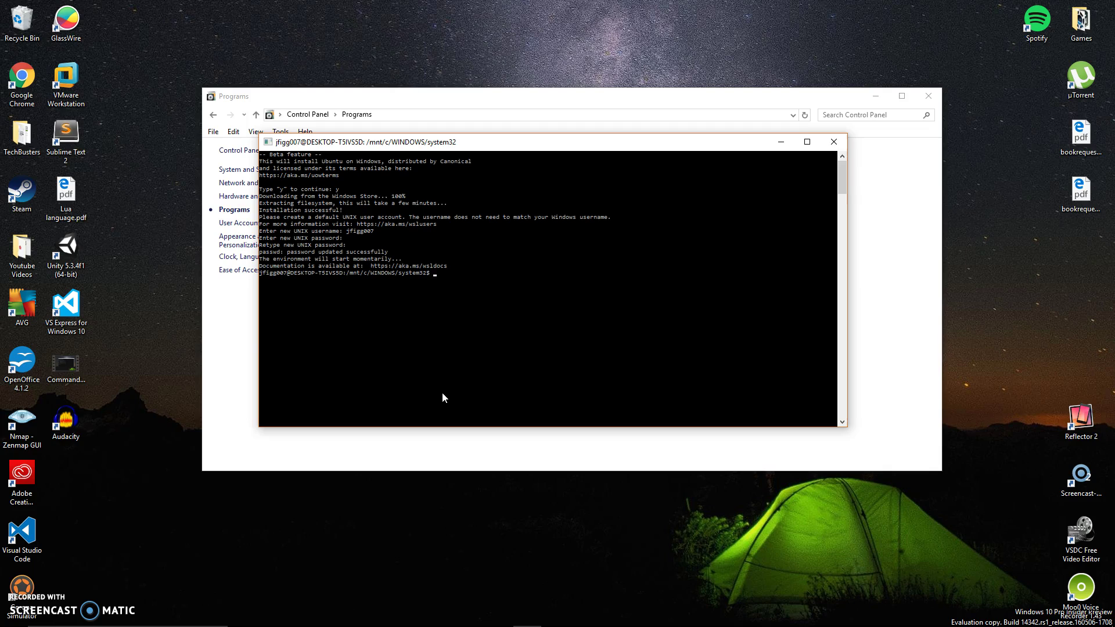
# Run ls to list the files in system32
pyautogui.write('ls')
pyautogui.press('Return')
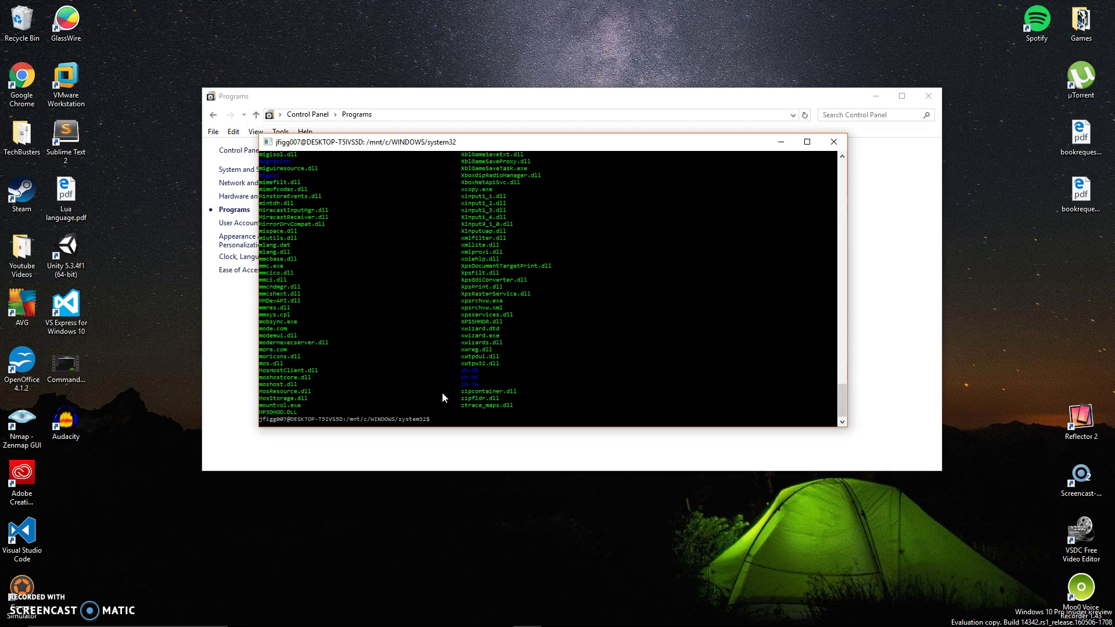
pyautogui.click(513, 289)
pyautogui.moveTo(842, 401)
pyautogui.mouseDown()
pyautogui.moveTo(841, 207)
pyautogui.moveTo(843, 398)
pyautogui.mouseUp()
# Run pwd, showing the current directory is /mnt/c/WINDOWS/system32
pyautogui.write('pwd')
pyautogui.press('Return')
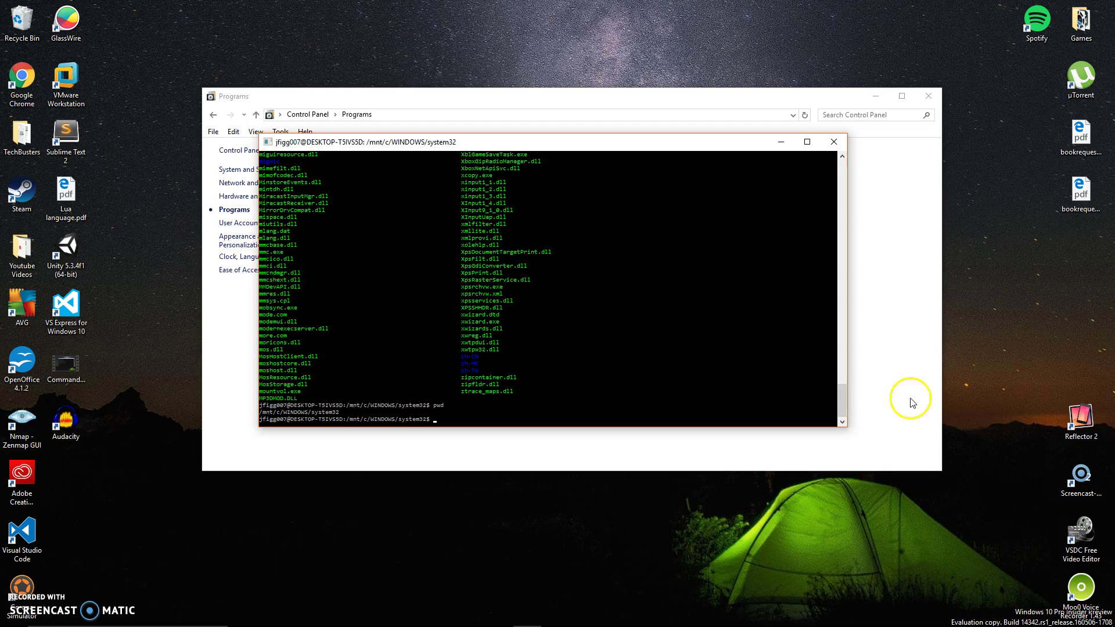
pyautogui.moveTo(842, 404); pyautogui.dragTo(868, 412)
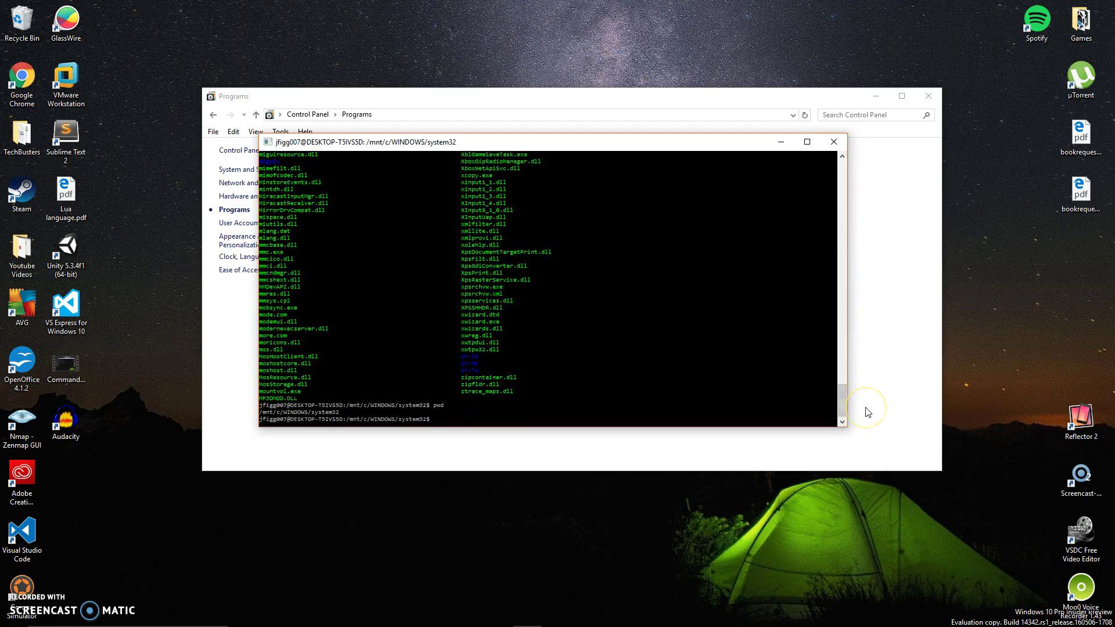